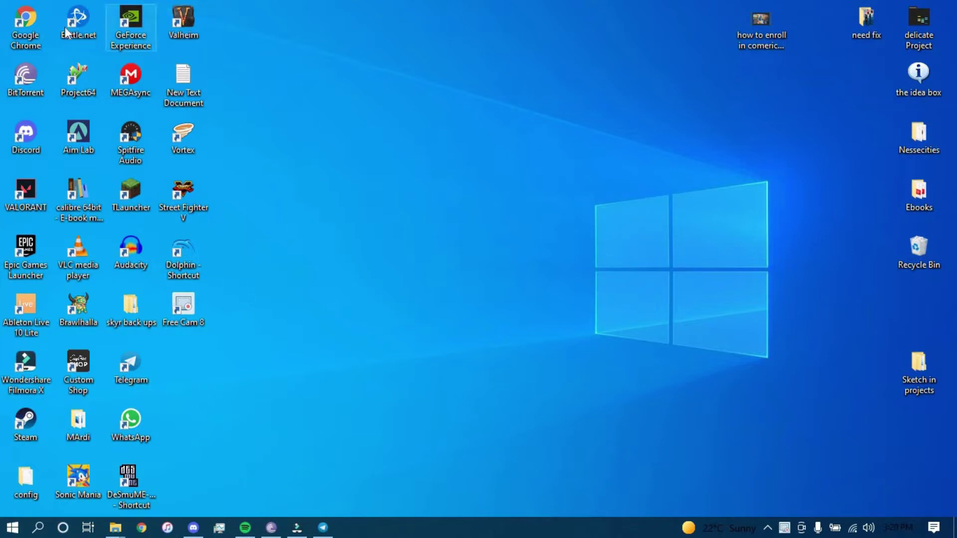
Launch Chrome with a profile, maximize the window, and load pnc.com.
double_click(22, 35)
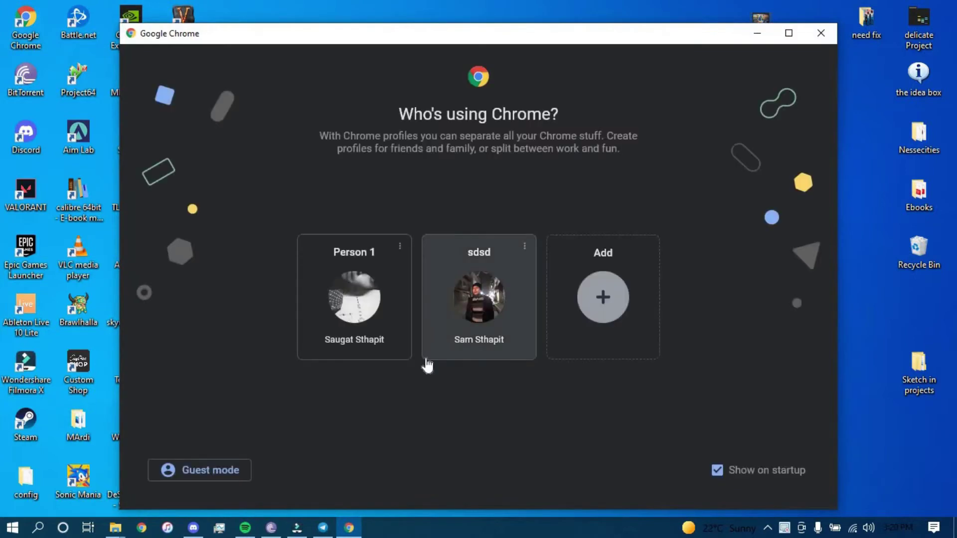
left_click(450, 338)
left_click(766, 22)
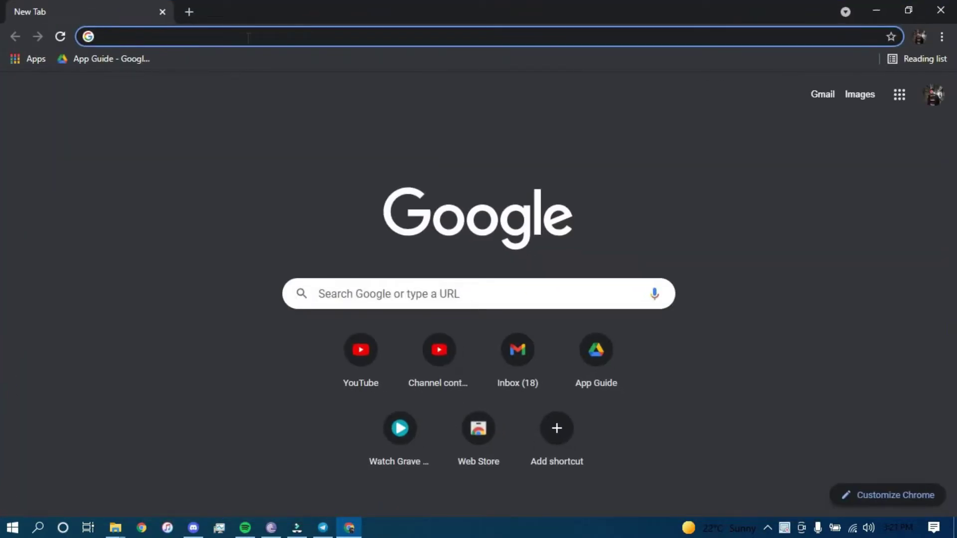
type("pnc")
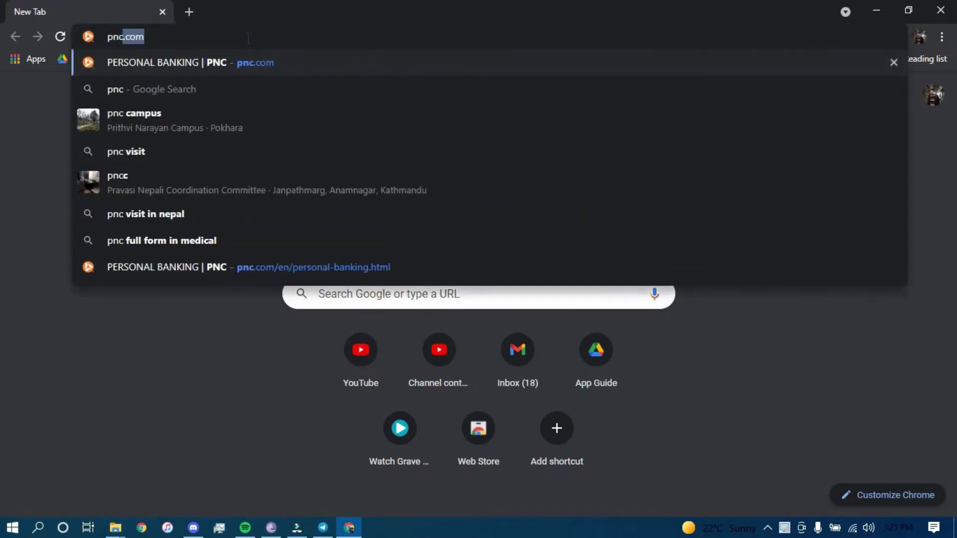
type(".com")
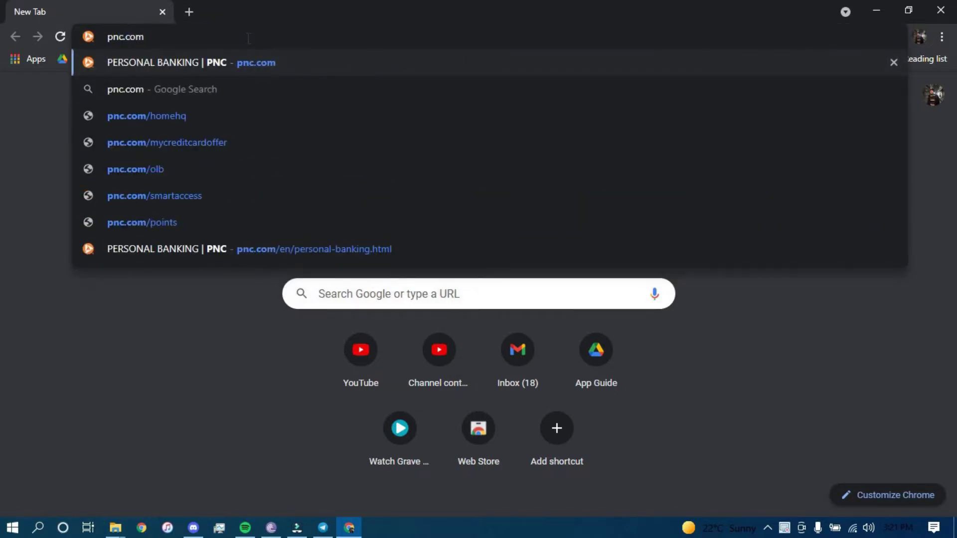
key("Return")
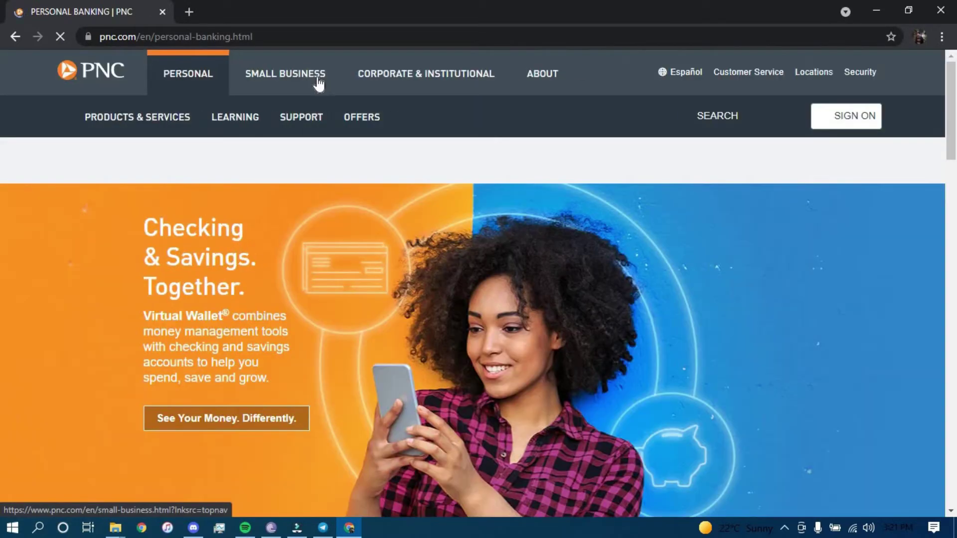
From the PNC SIGN ON panel, follow the 'Forgot ID or Password?' link.
left_click(847, 127)
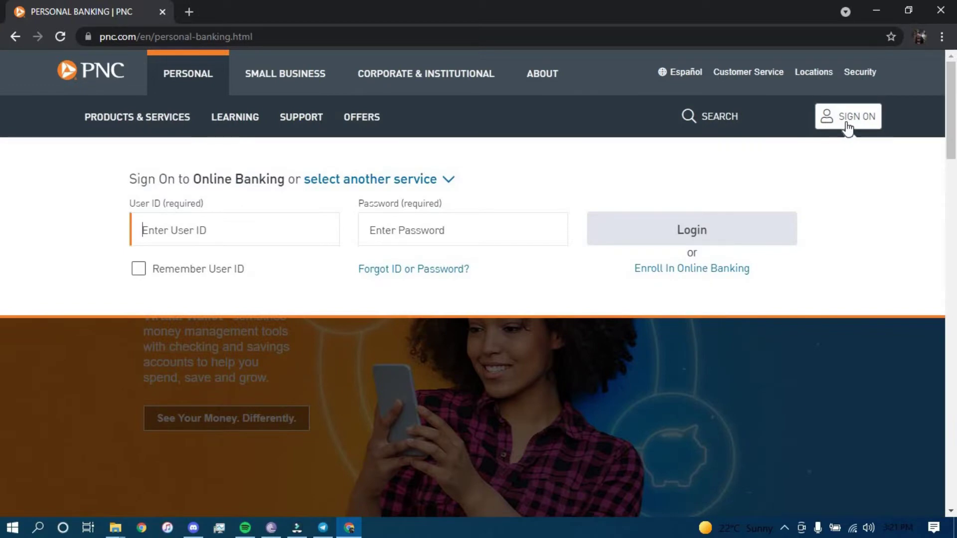
left_click(411, 279)
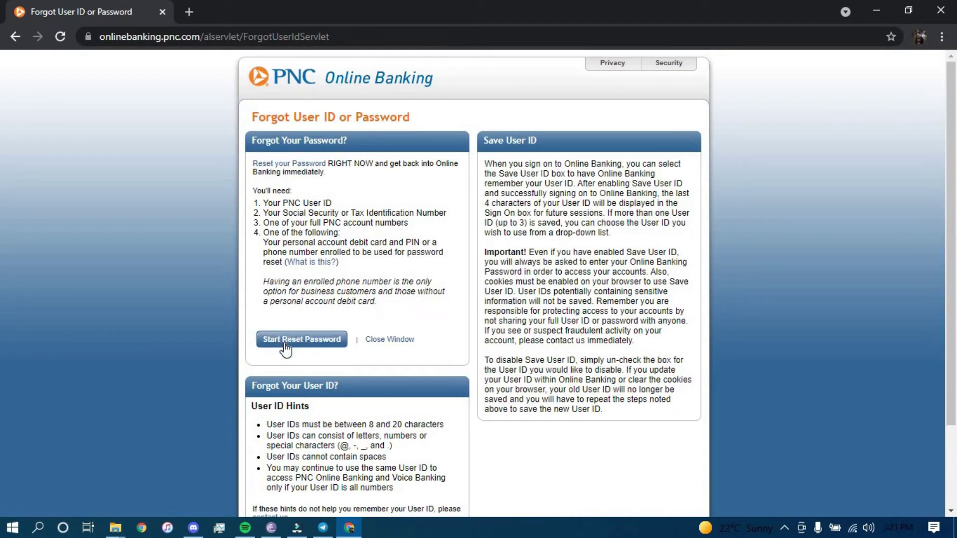
scroll(284, 349, "down", 2)
Begin the password reset with Start Reset Password.
left_click(273, 276)
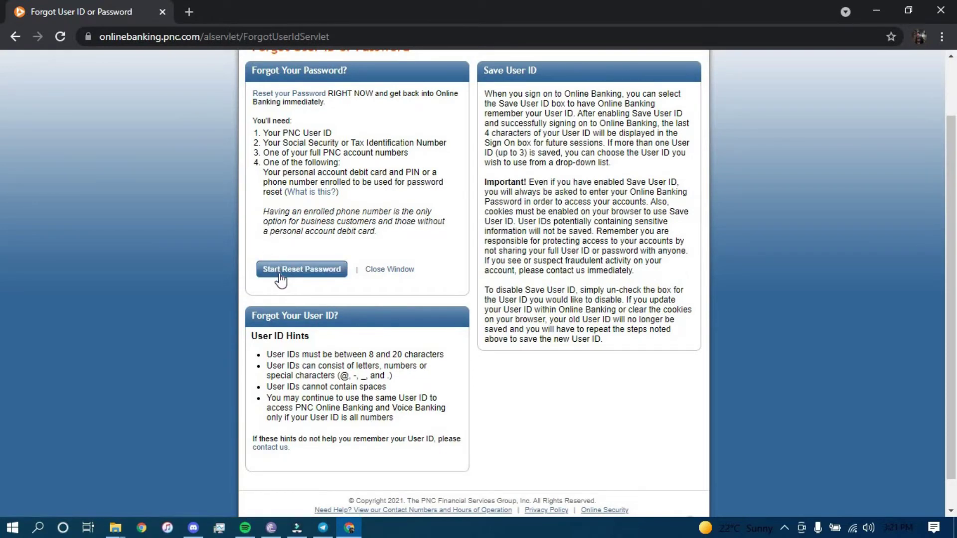
left_click(309, 276)
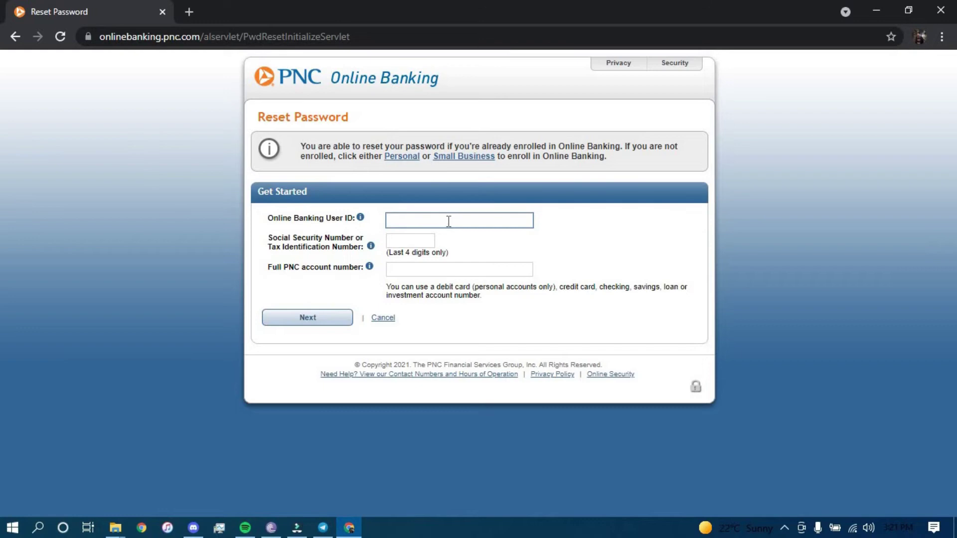
Try submitting the empty SSN and account number form, then minimize Chrome.
left_click(403, 243)
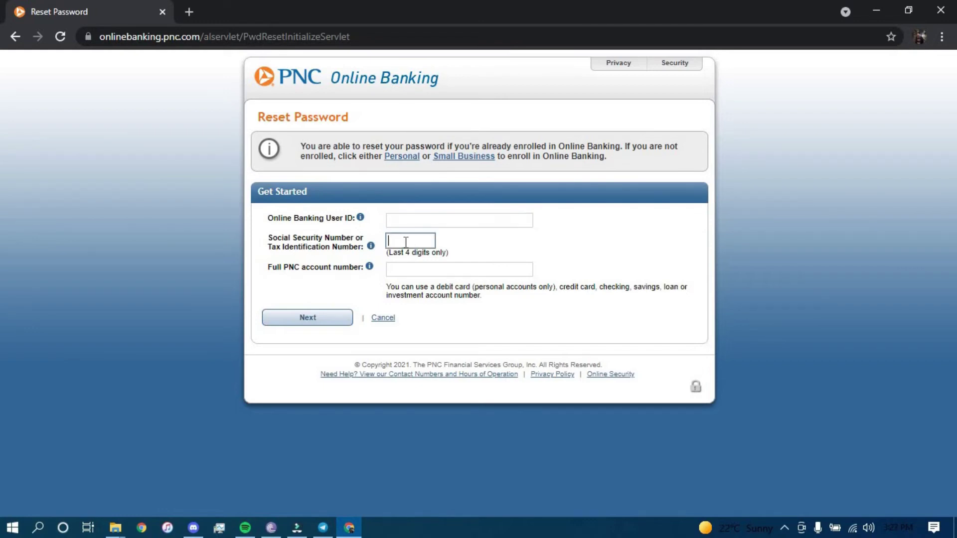
left_click(409, 270)
key("Return")
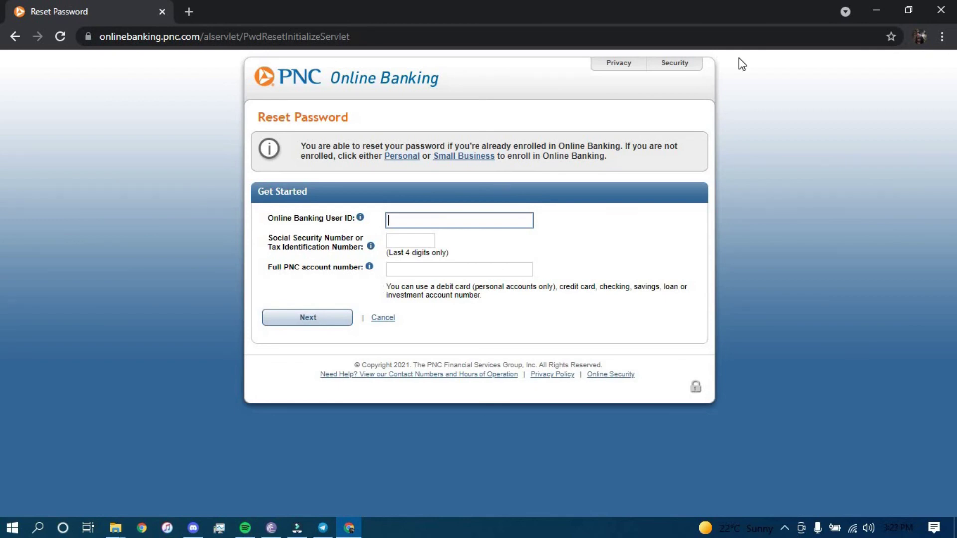
left_click(876, 9)
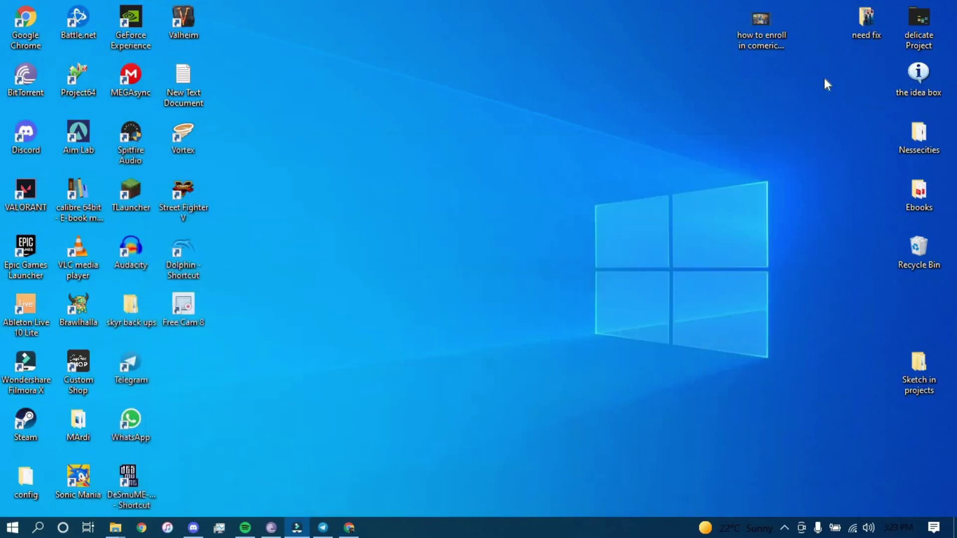